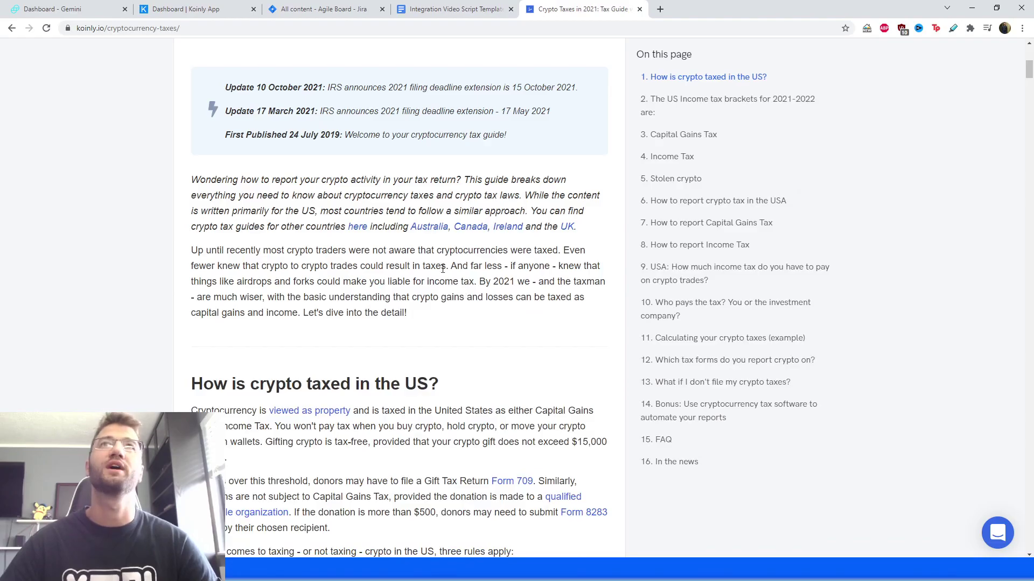
Scroll through the Crypto Taxes in 2021 guide
scroll(415, 401, up, 1)
scroll(415, 402, up, 3)
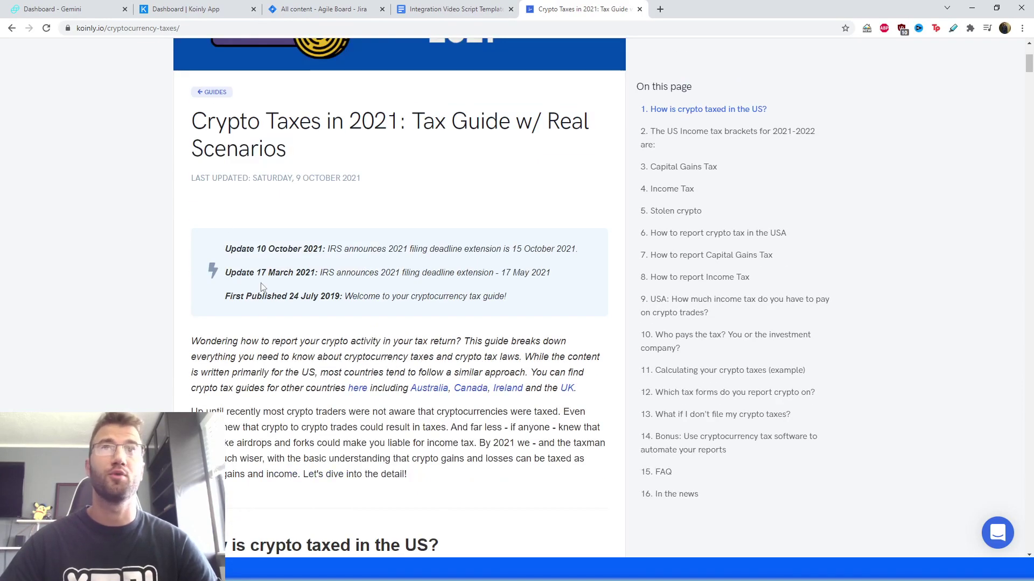
scroll(286, 252, down, 4)
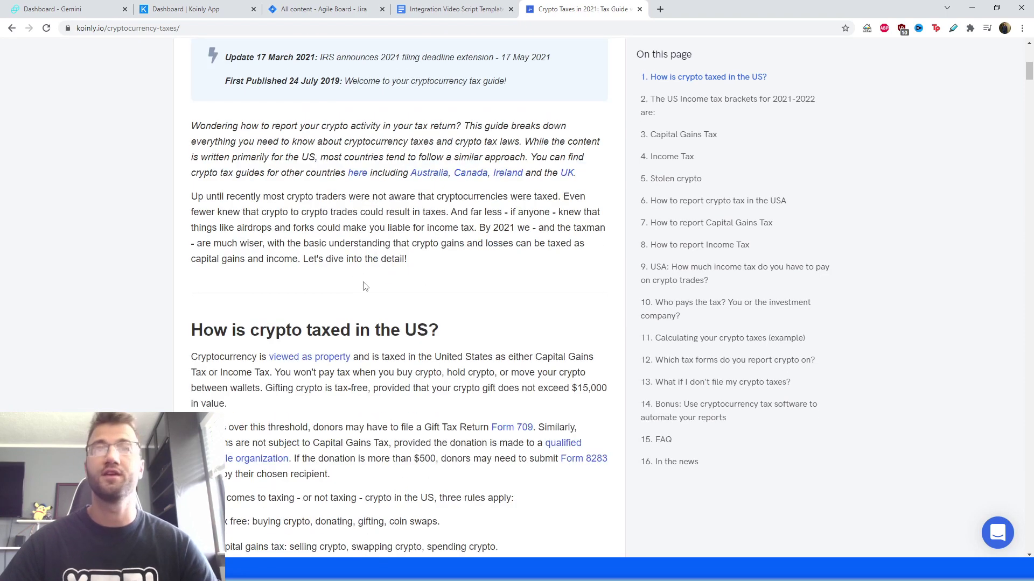
scroll(323, 315, down, 5)
scroll(347, 394, down, 3)
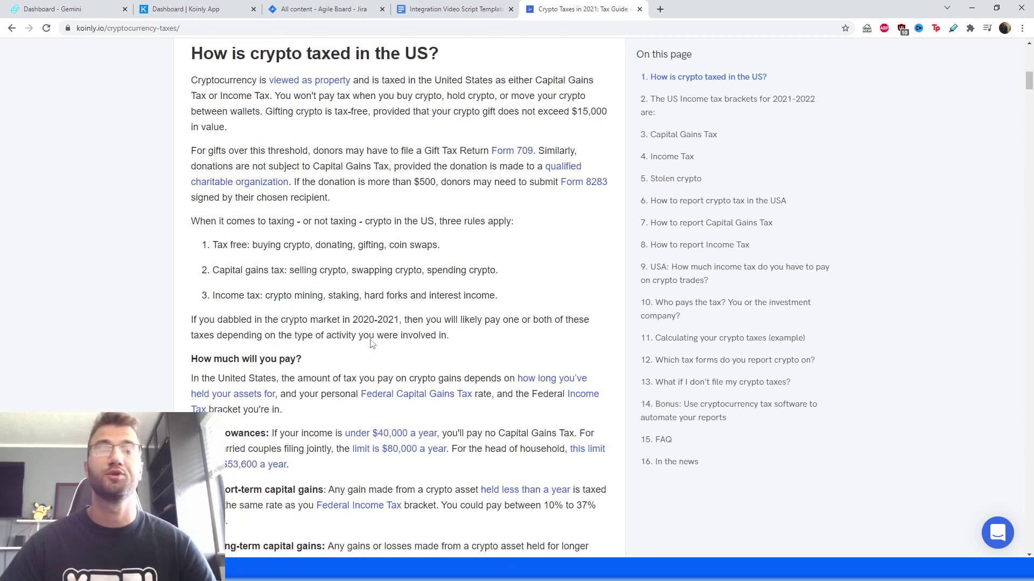
scroll(348, 395, down, 4)
scroll(323, 392, down, 4)
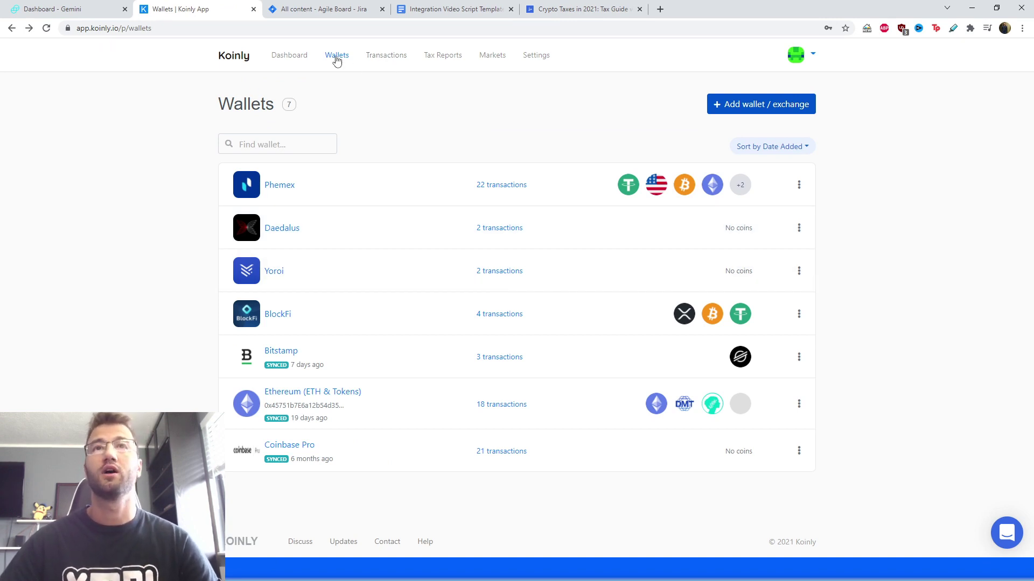
Add Gemini as a new wallet using Setup auto-sync, then bring up the Gemini exchange tab
click(719, 104)
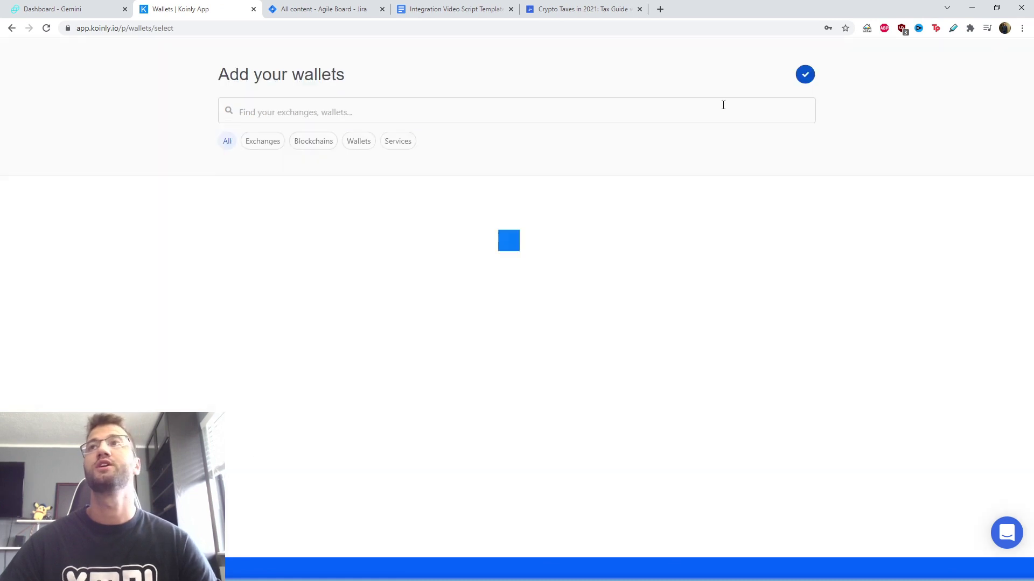
click(317, 111)
text(gem)
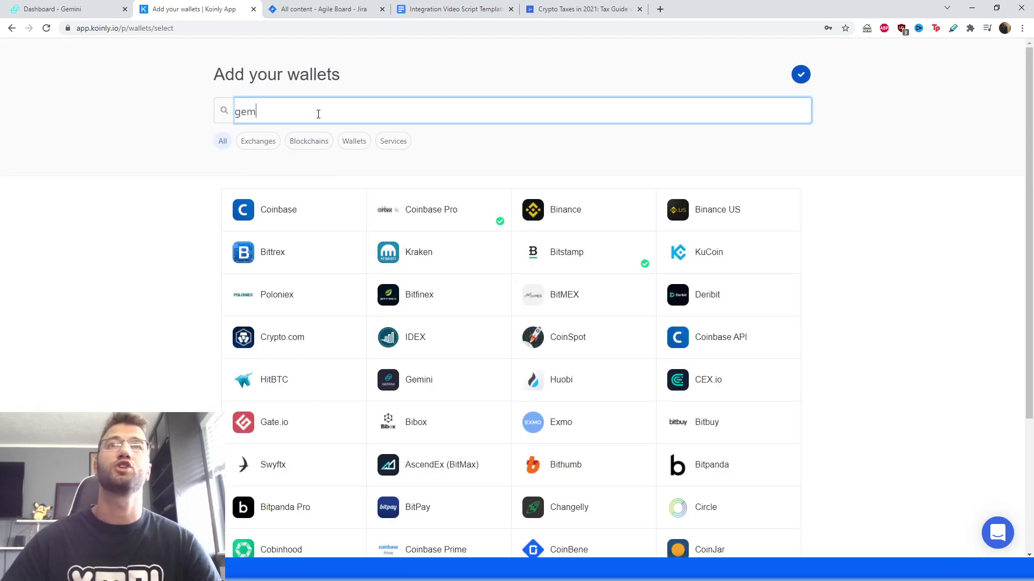
click(296, 204)
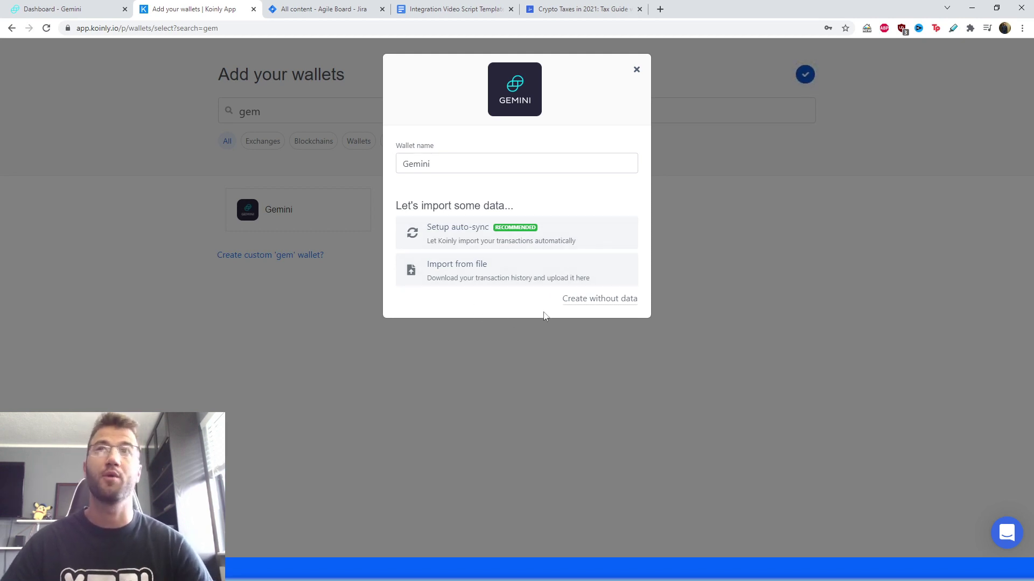
click(464, 237)
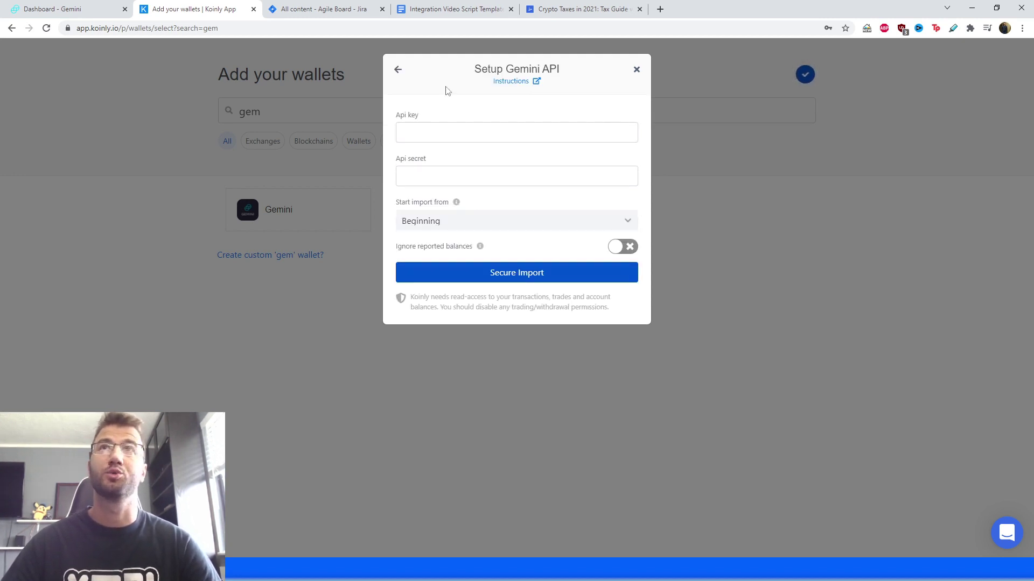
click(116, 10)
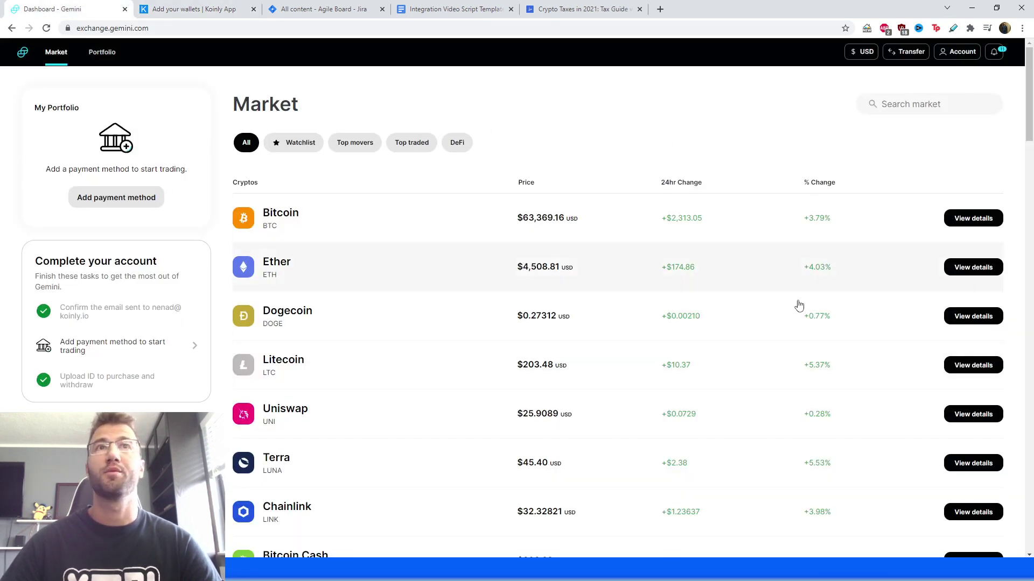
Go to Gemini's API settings under Account > Settings and start creating a new API key
click(951, 52)
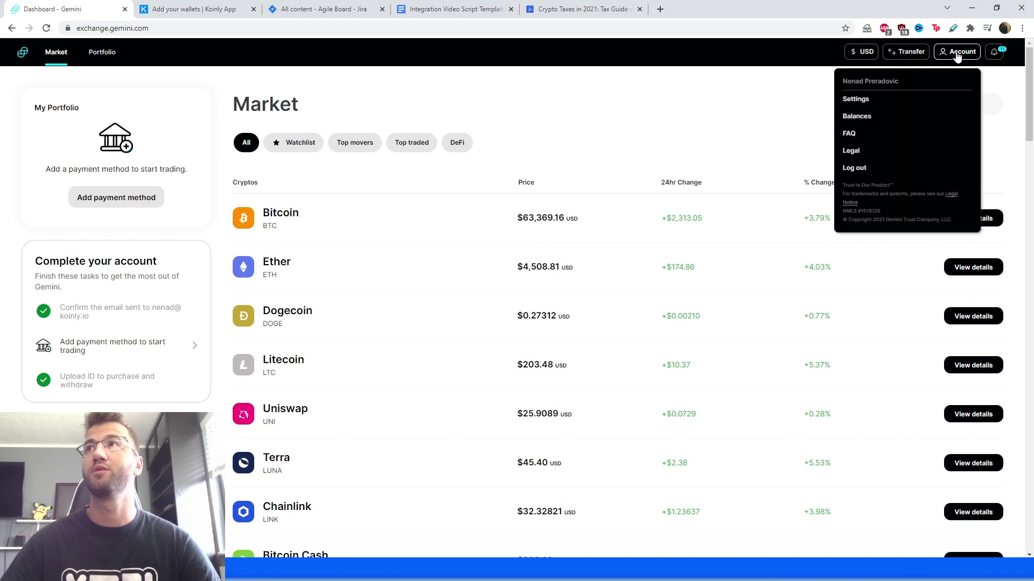
click(856, 99)
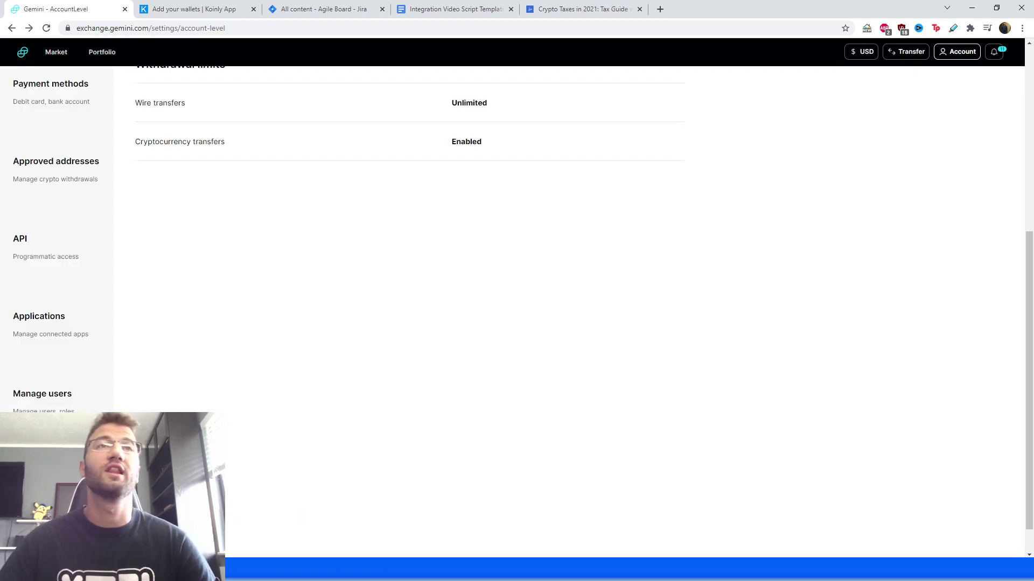
click(97, 253)
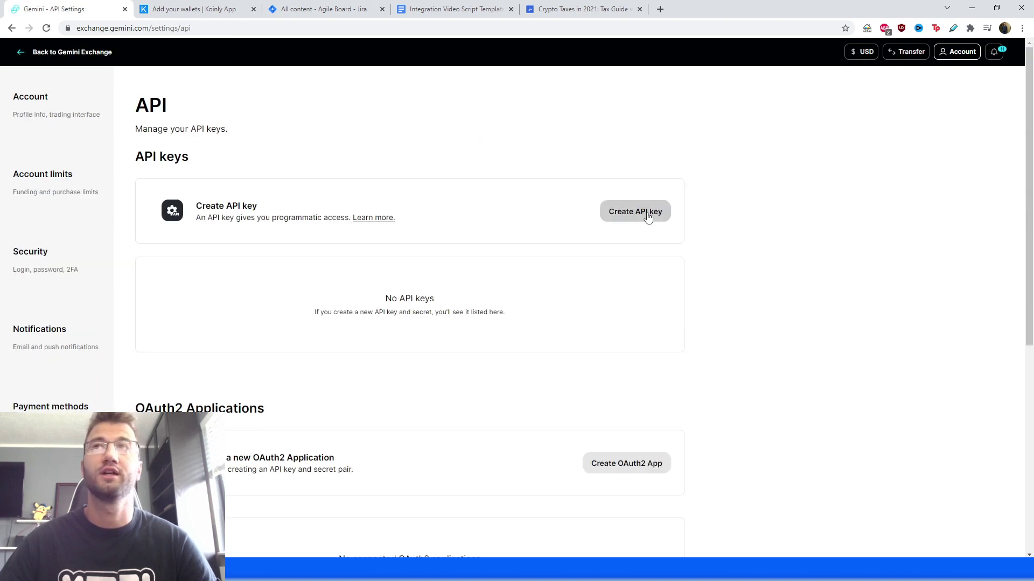
click(648, 217)
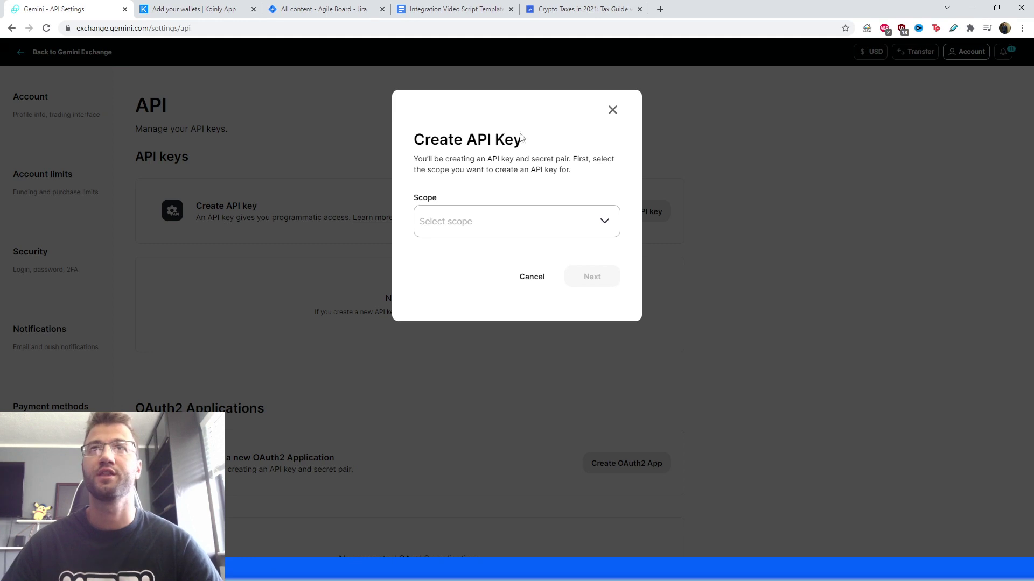
Generate a Primary-scope Gemini API key named My Gemini API Key #2
drag(507, 160, 558, 169)
click(617, 174)
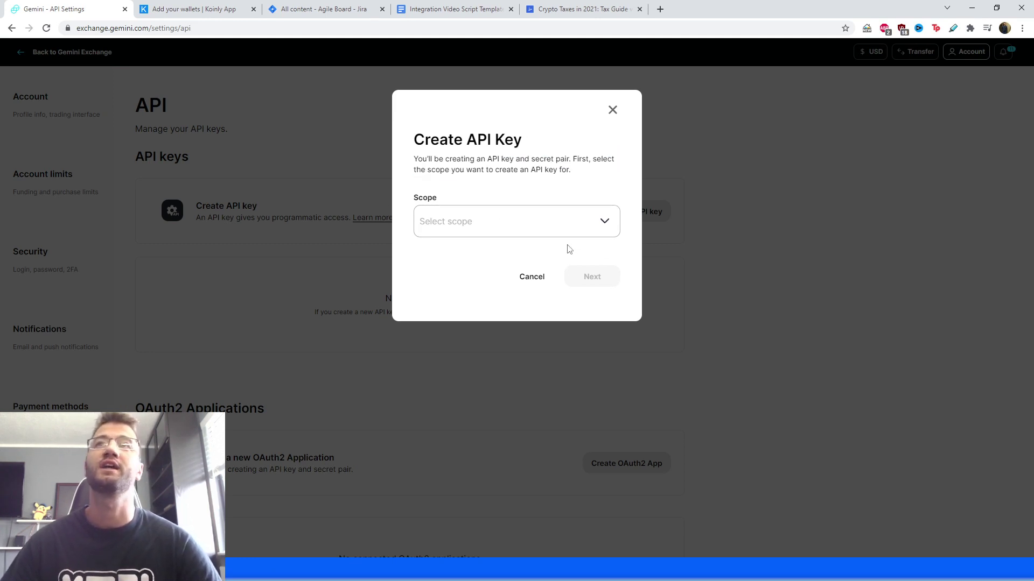
click(485, 221)
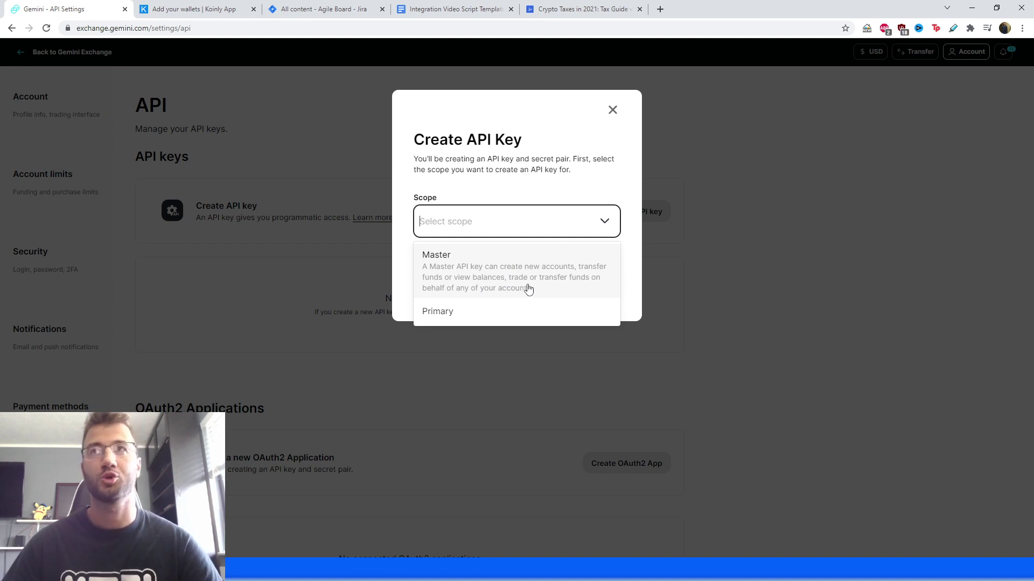
click(473, 313)
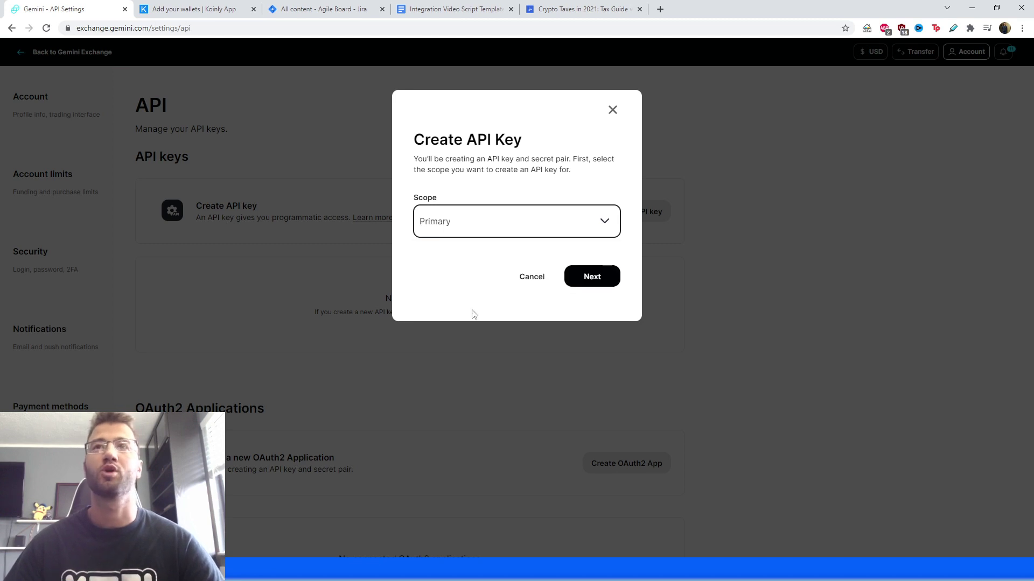
click(453, 226)
click(441, 309)
click(592, 278)
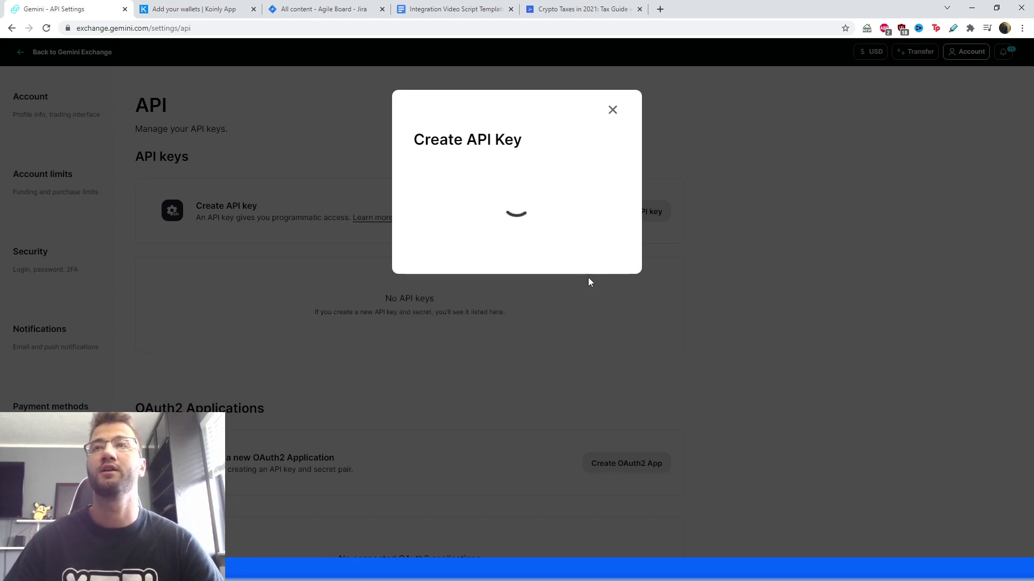
scroll(556, 289, down, 2)
Copy the new Gemini API key into Koinly's Api key field
scroll(550, 311, up, 1)
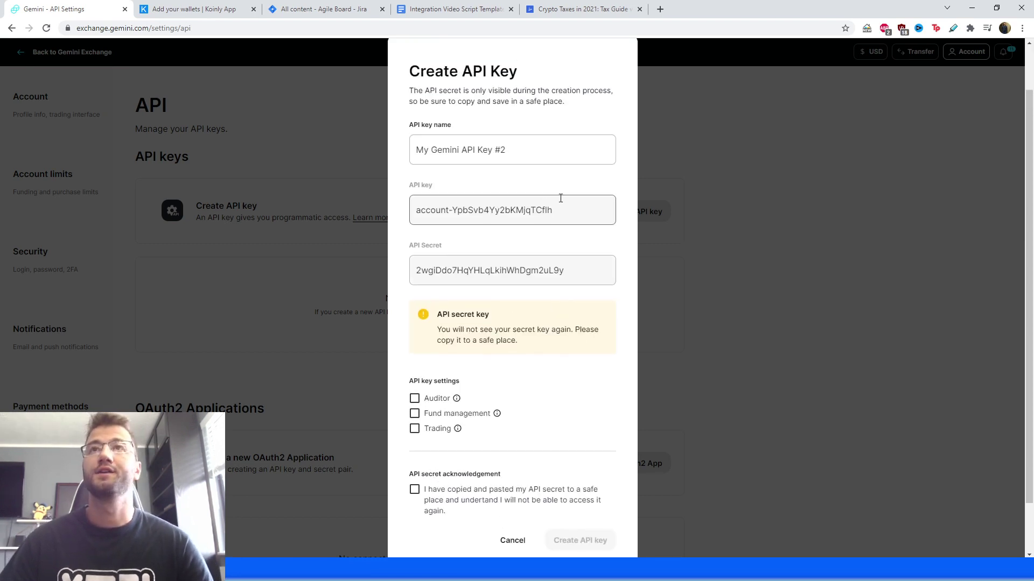
drag(567, 212, 413, 199)
key(ctrl+c)
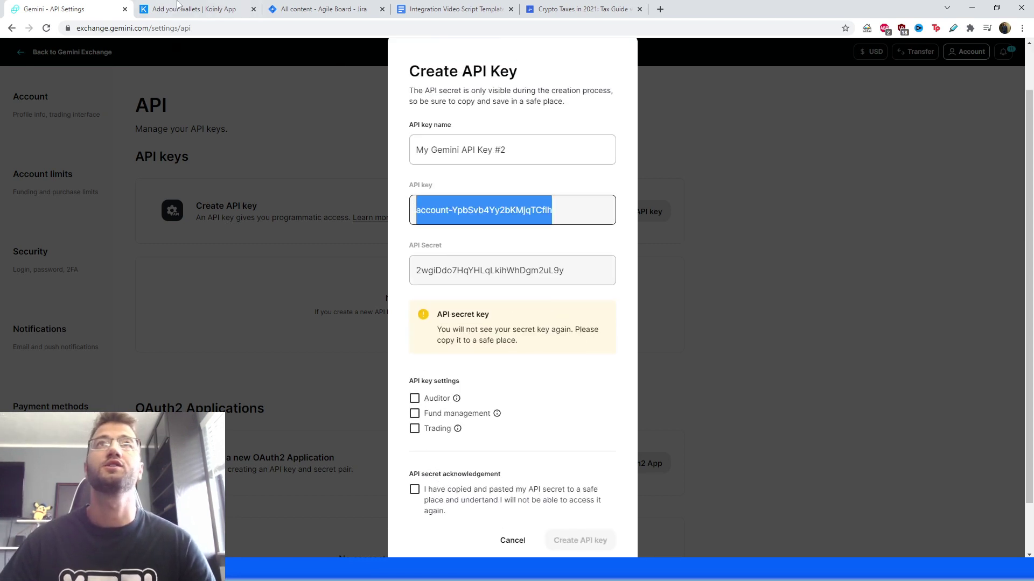
click(216, 9)
triple_click(462, 141)
click(454, 132)
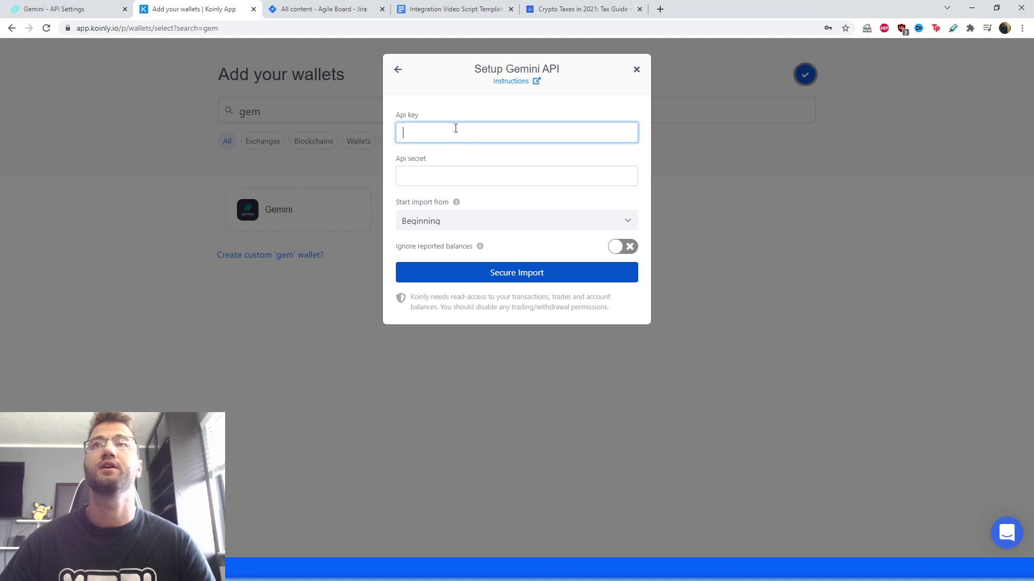
key(ctrl+v)
Copy the Gemini API secret into Koinly's Api secret field
click(54, 9)
drag(565, 270, 408, 280)
key(ctrl+c)
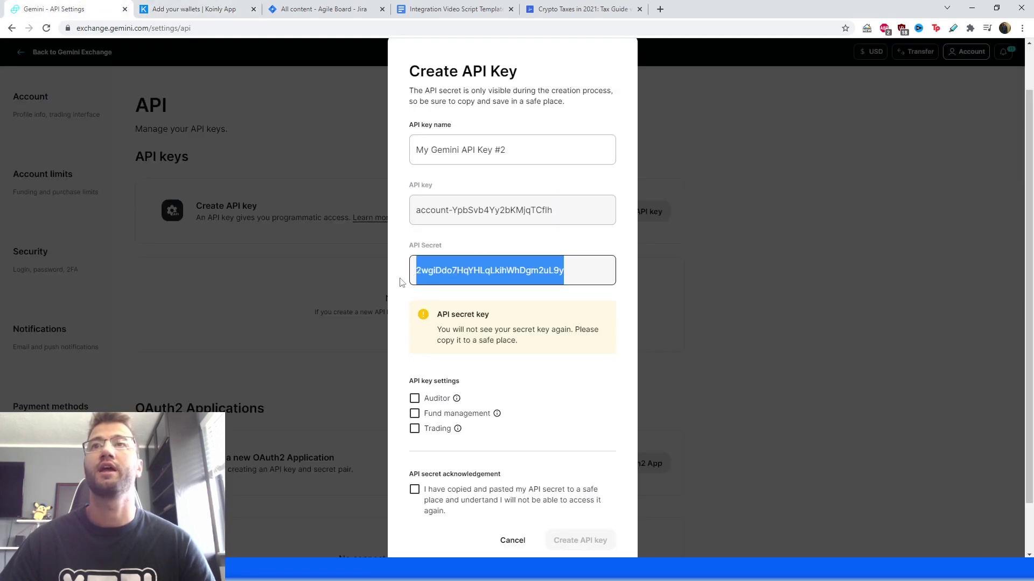
click(194, 8)
click(460, 185)
key(ctrl+v)
click(43, 5)
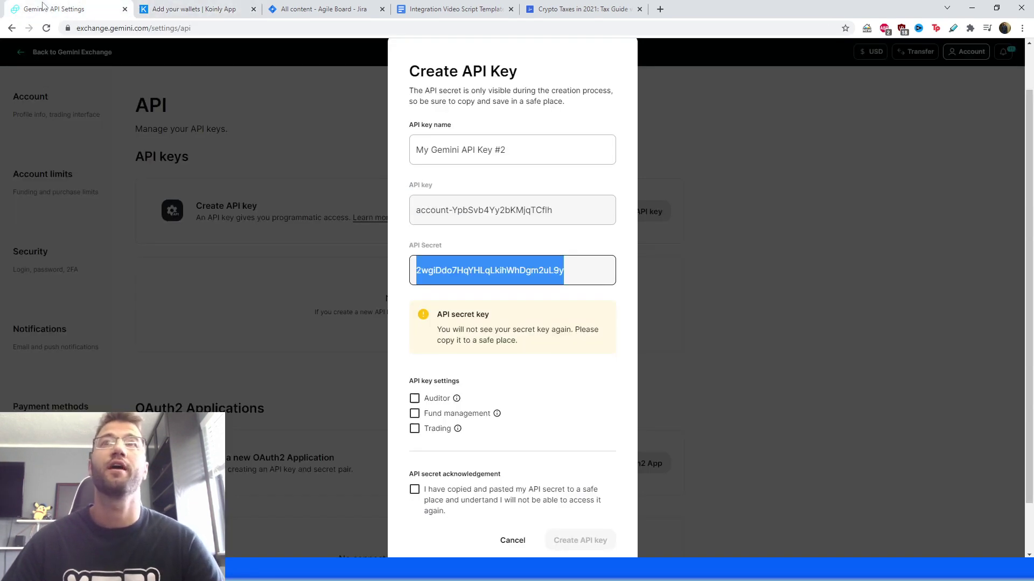
scroll(574, 329, down, 1)
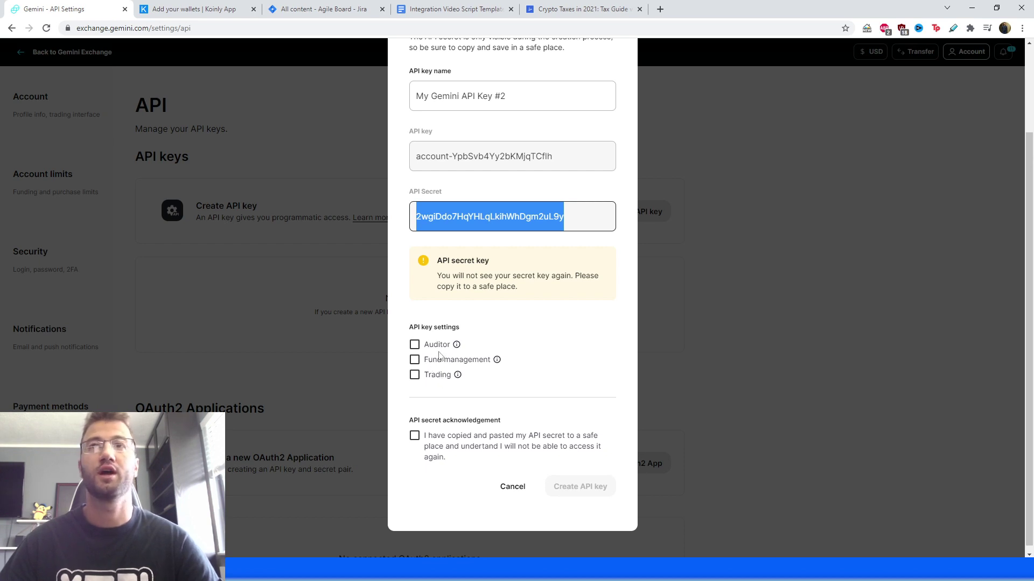
Give My Gemini API Key #2 only Auditor permission, acknowledge the secret, and create it
click(423, 347)
mouse_move(454, 354)
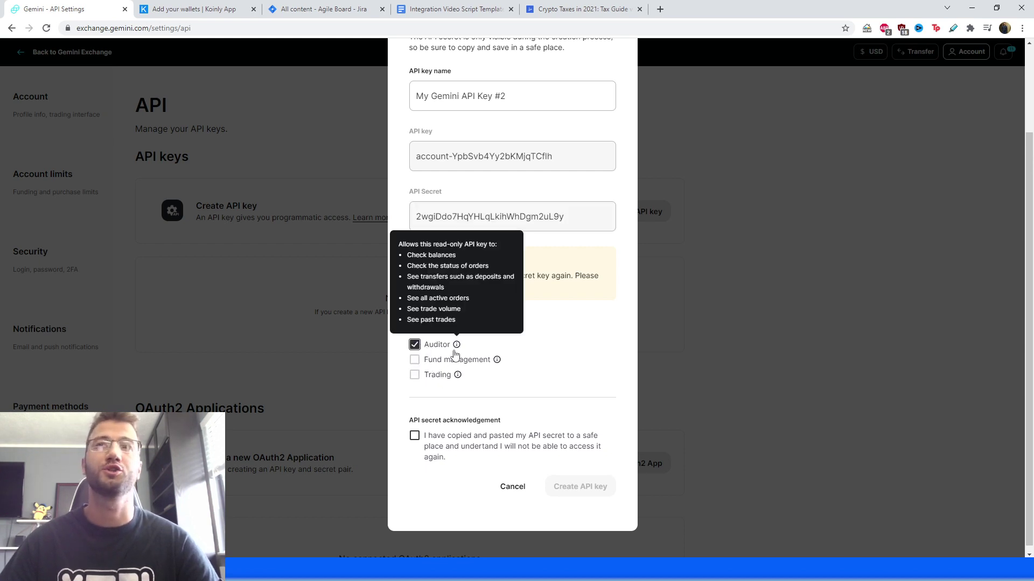
click(437, 450)
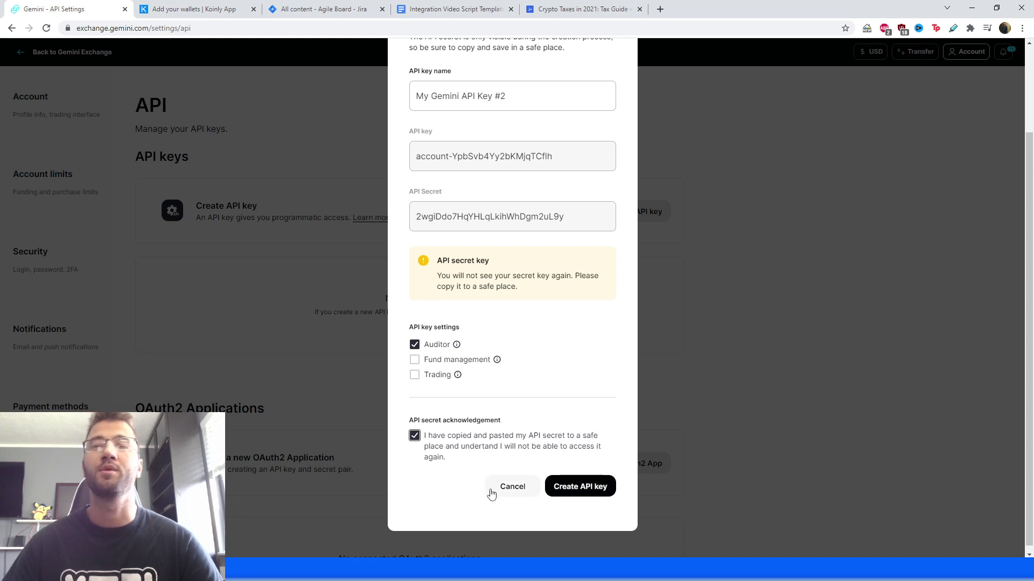
click(573, 492)
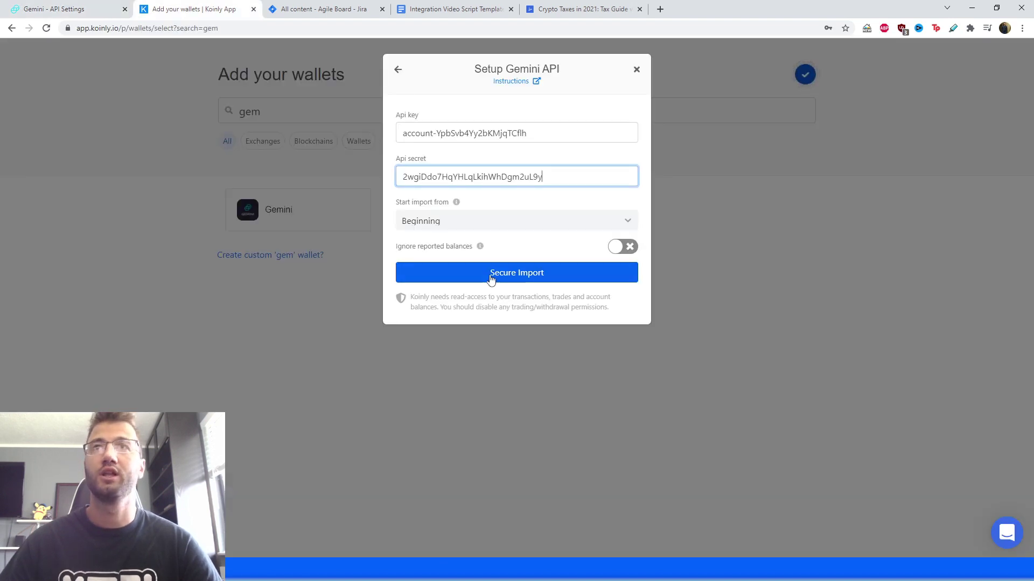
Import the Gemini transactions via API and return to the Wallets list, now 8 wallets
click(495, 277)
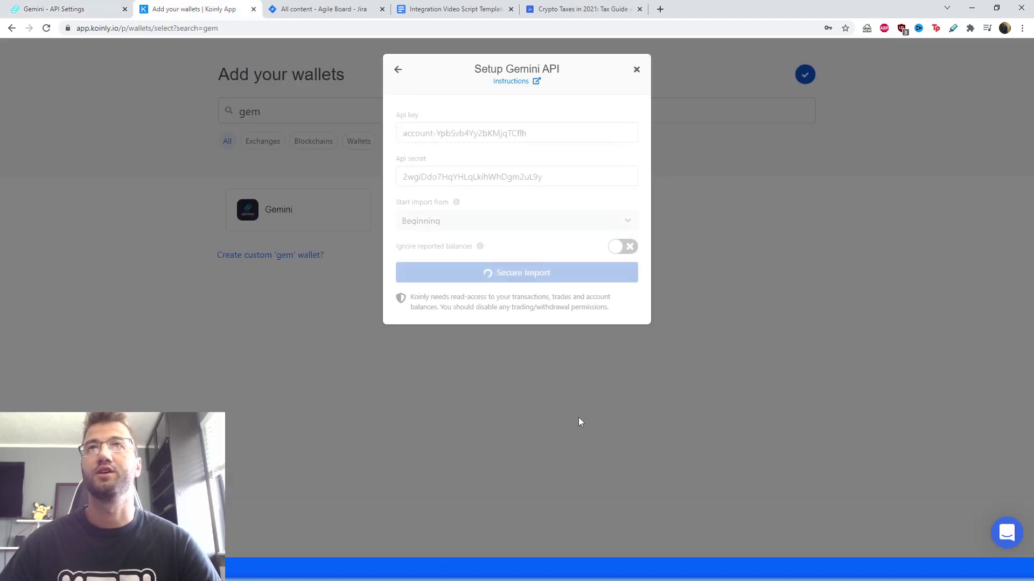
click(805, 74)
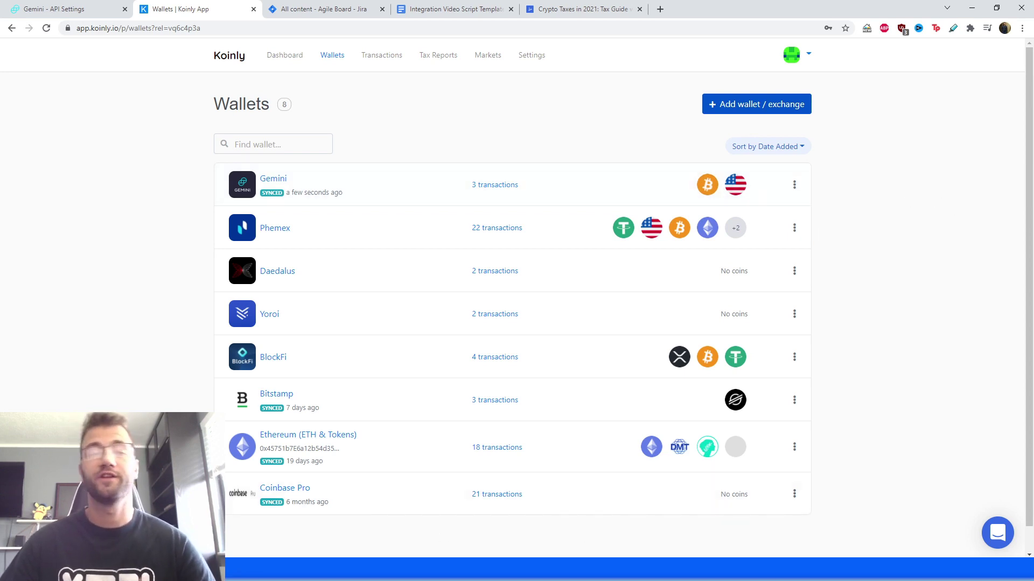
Add a second Gemini wallet, Gemini 2, set to import from file, then return to Gemini
click(711, 105)
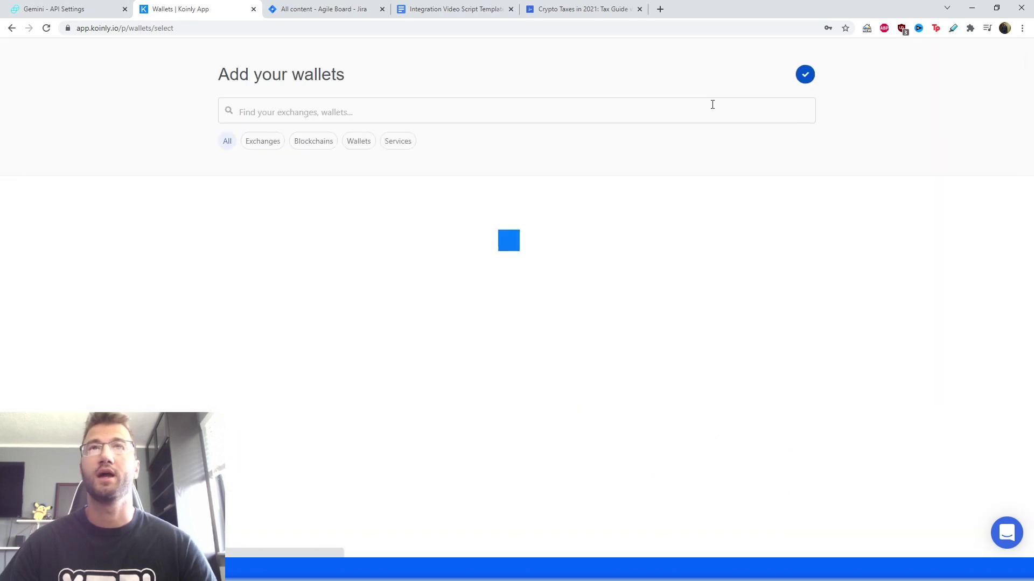
click(369, 110)
text(gem)
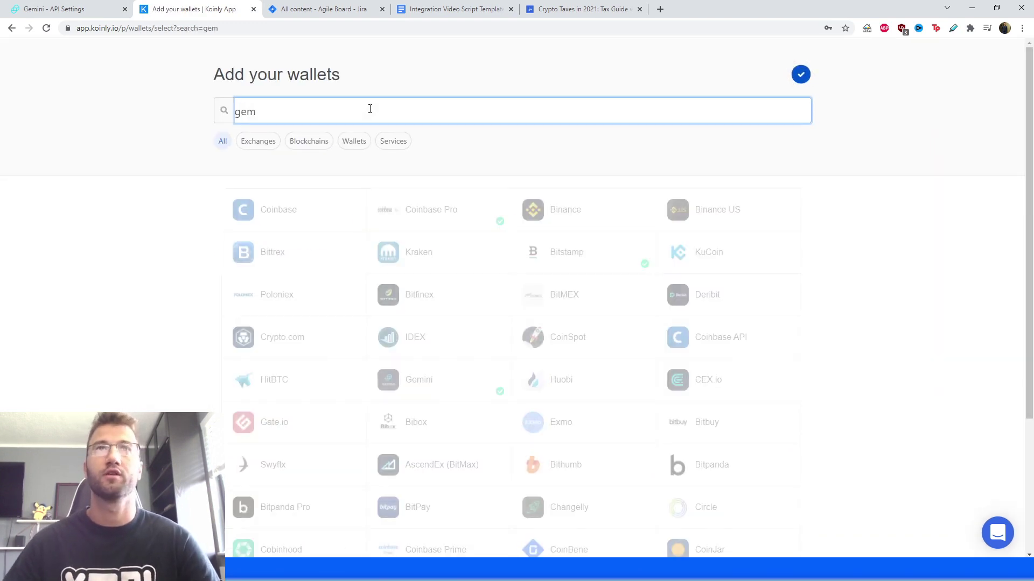
click(263, 212)
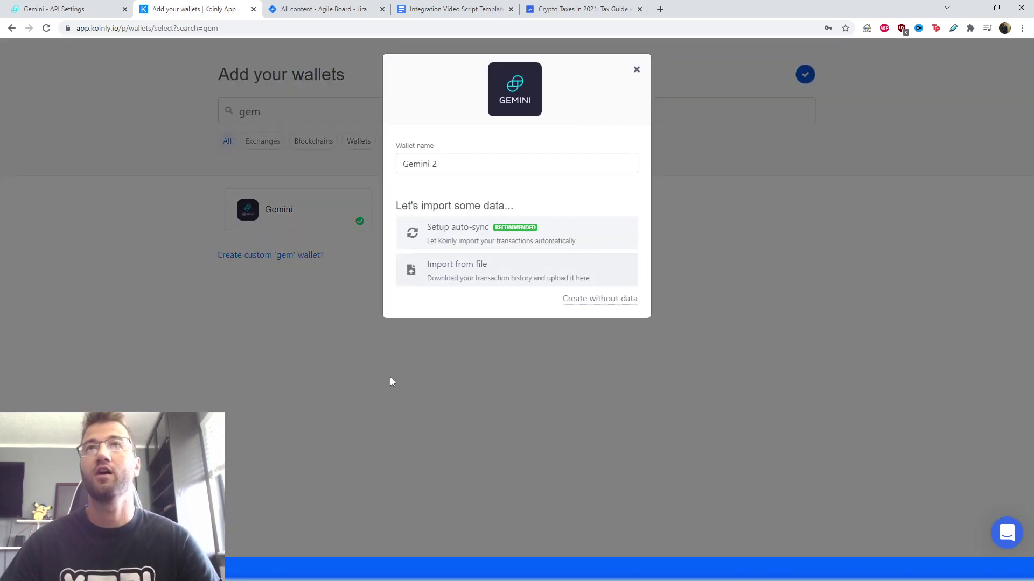
click(439, 276)
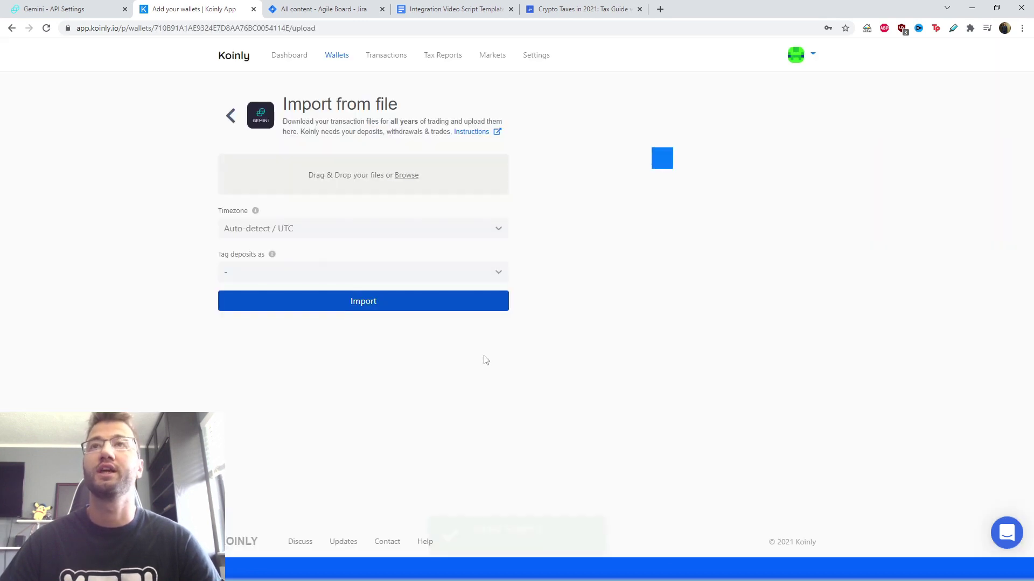
key(ctrl+shift+Tab)
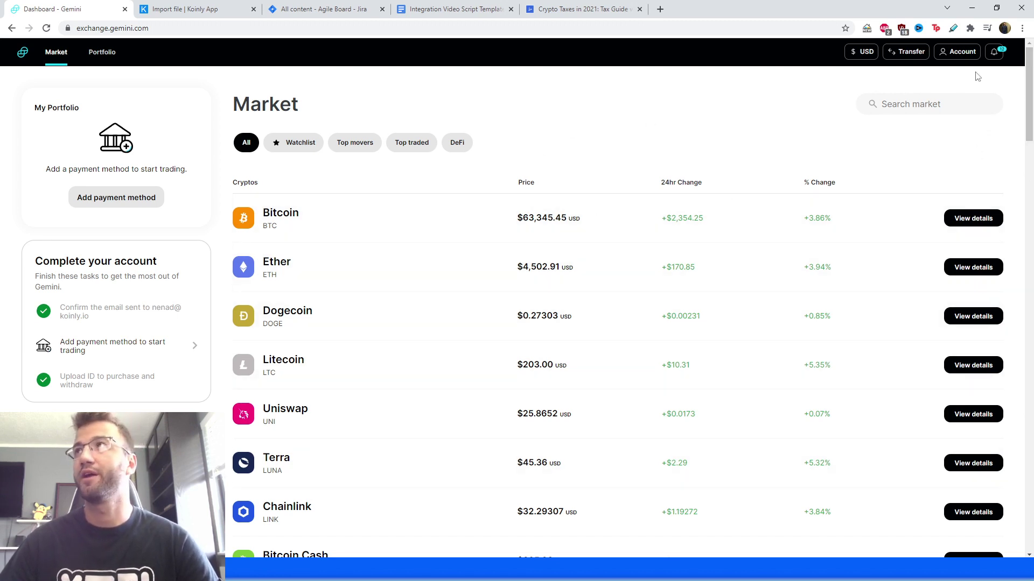
click(957, 57)
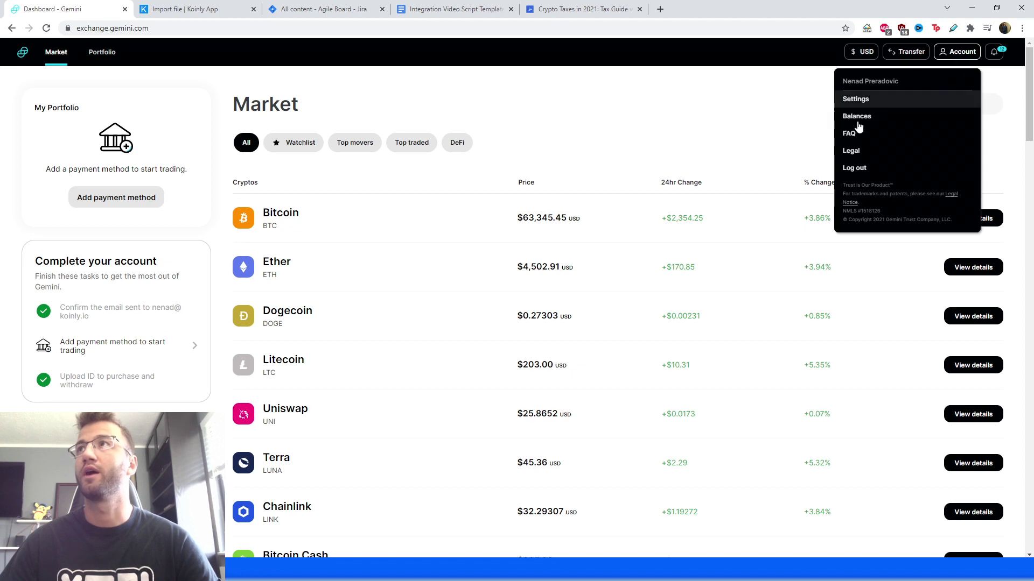
click(855, 116)
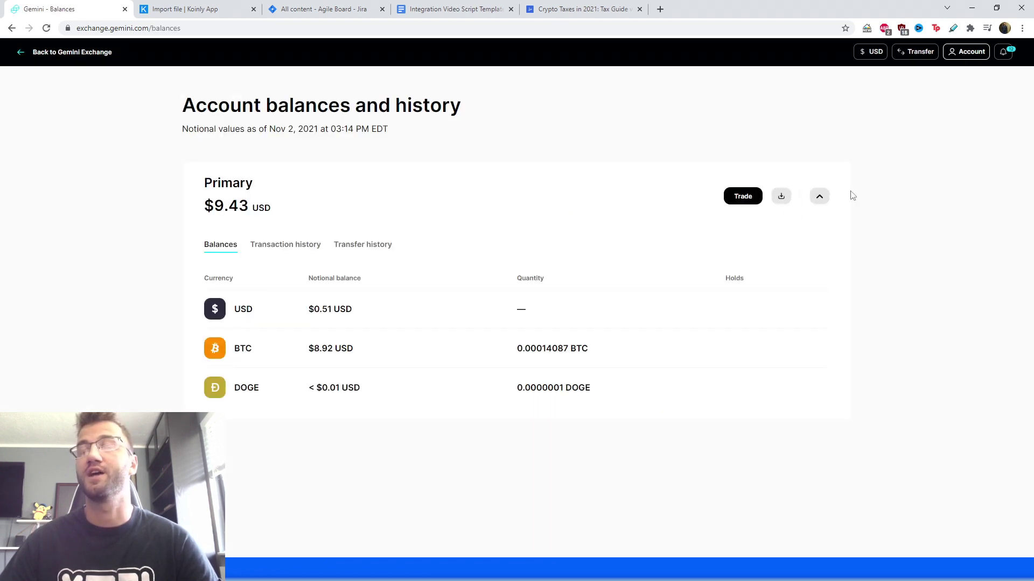
click(781, 197)
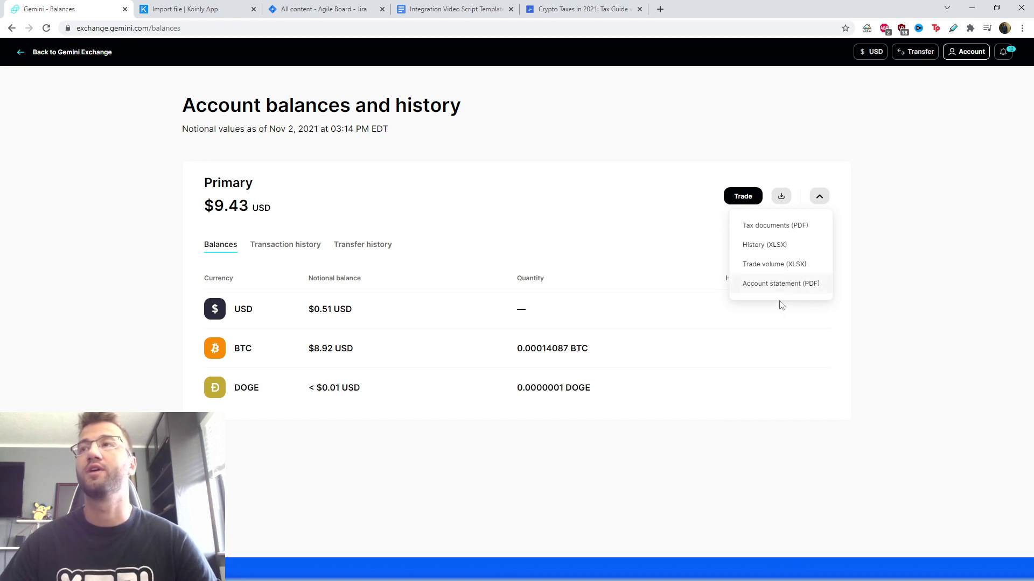
click(773, 245)
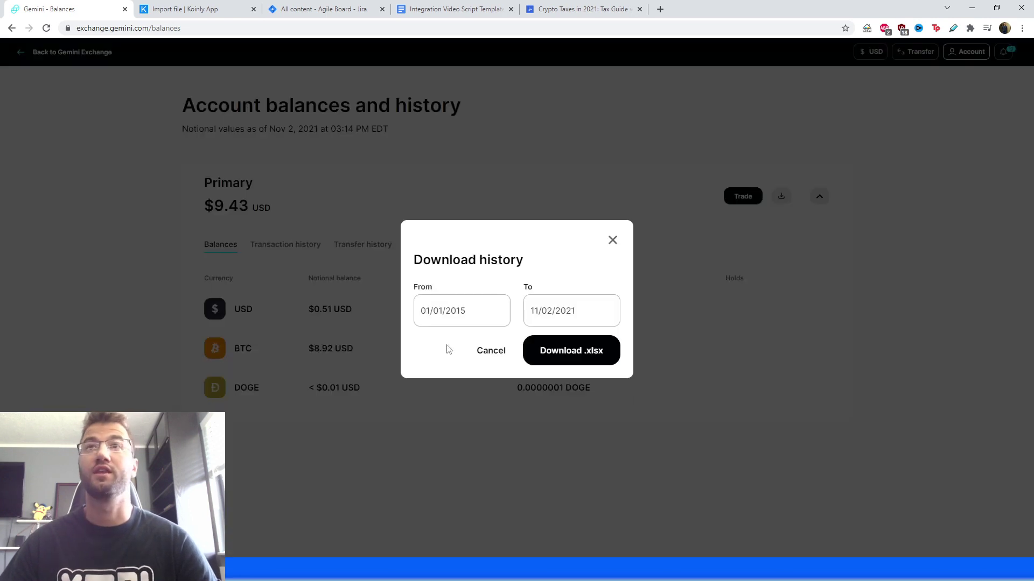
Download the Gemini history as .xlsx for 01/01/2015 to 11/02/2021, then return to Koinly
click(451, 315)
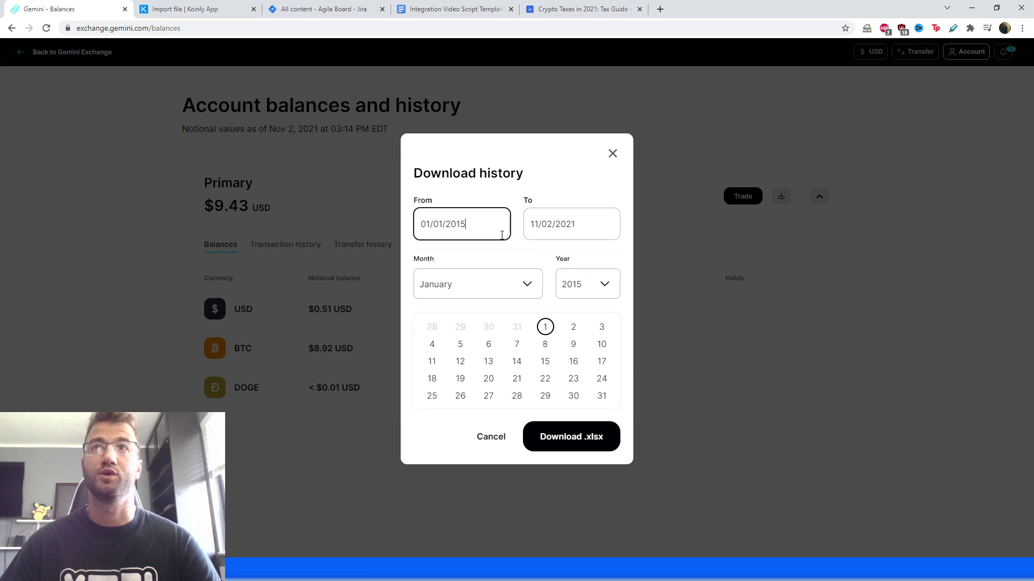
click(560, 231)
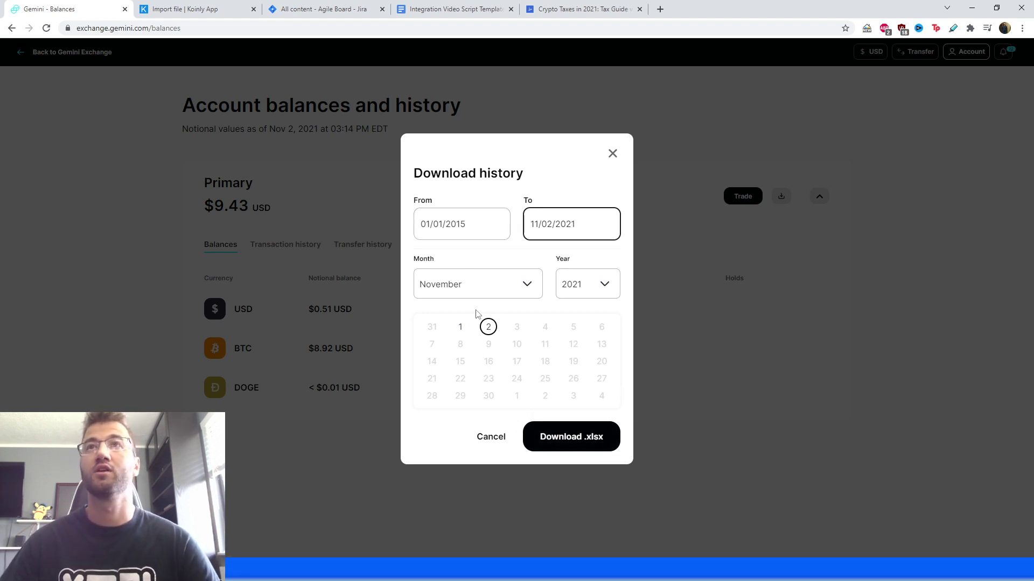
click(462, 223)
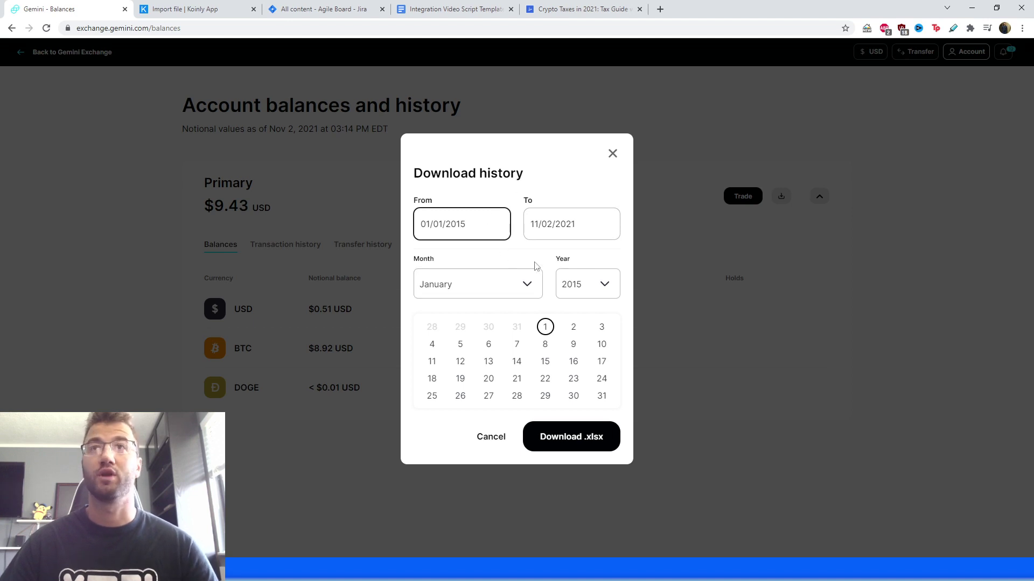
double_click(486, 227)
click(589, 227)
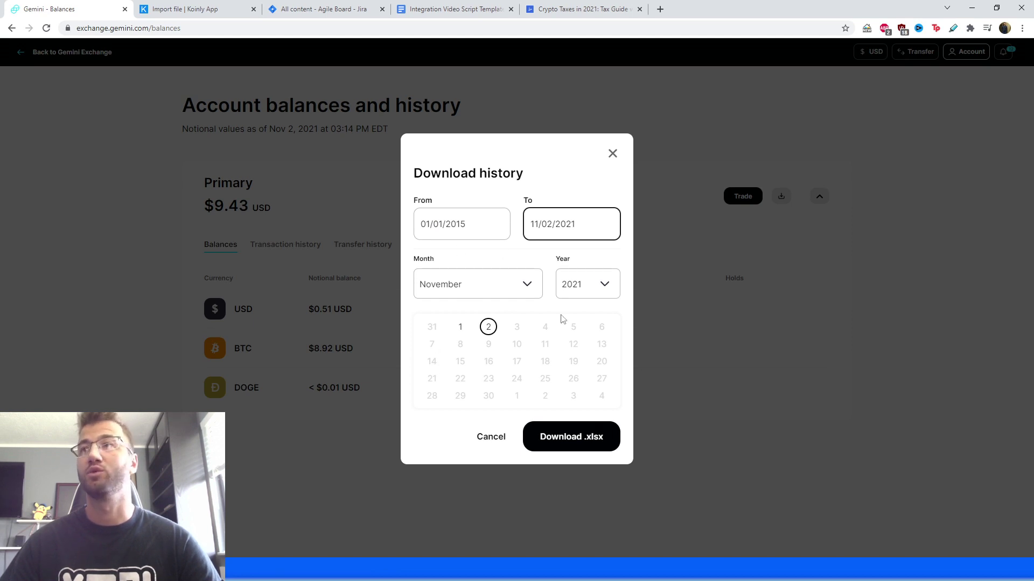
click(574, 425)
key(ctrl+Tab)
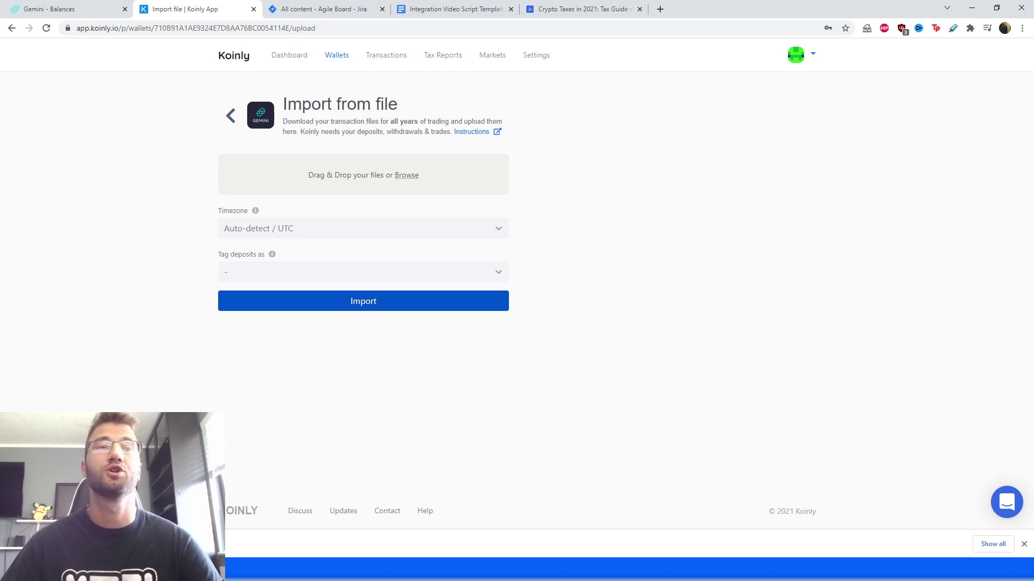
Upload transaction_history (1).xlsx to Gemini 2, importing 3 transactions, then go back to Wallets
drag(310, 199, 343, 181)
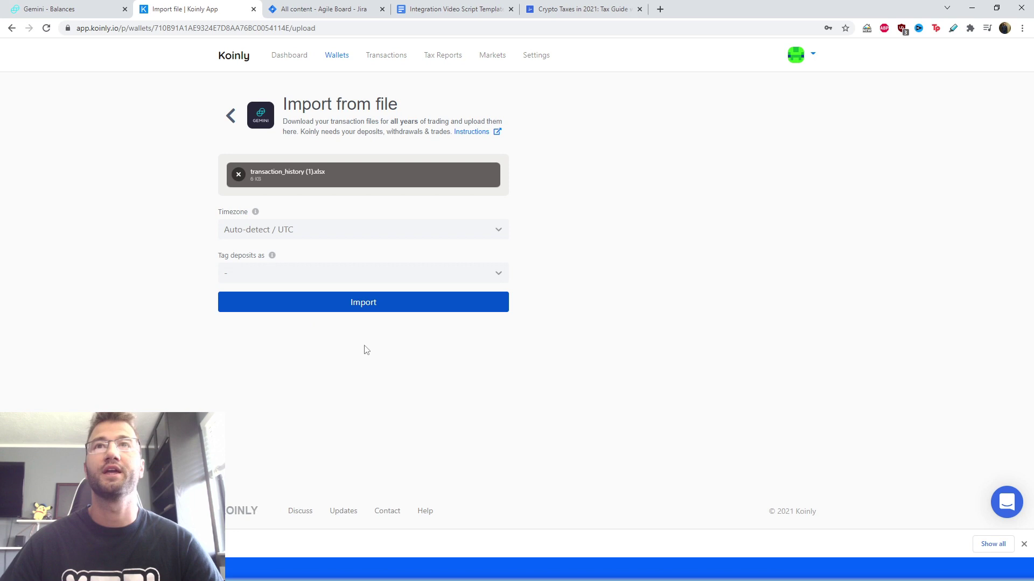
click(379, 306)
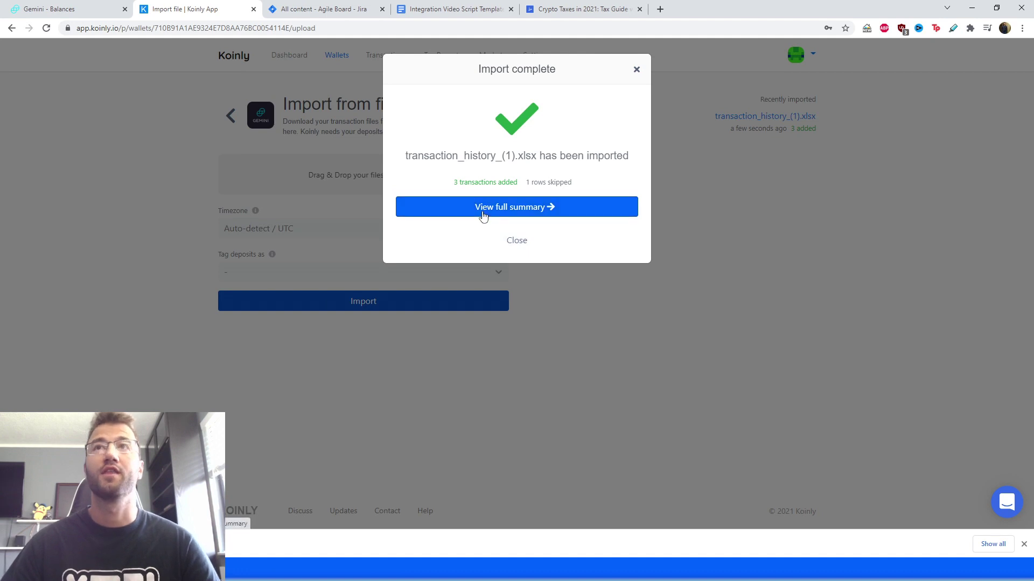
click(517, 239)
click(335, 56)
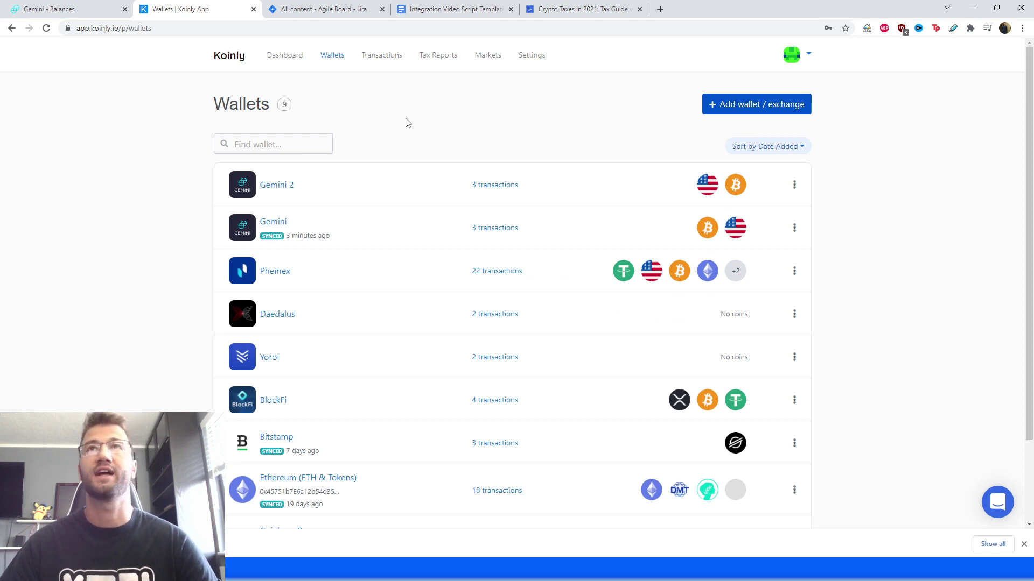
View the 2021–22 tax report summary at 90% zoom and expand the 'Pick a report type' list
click(433, 62)
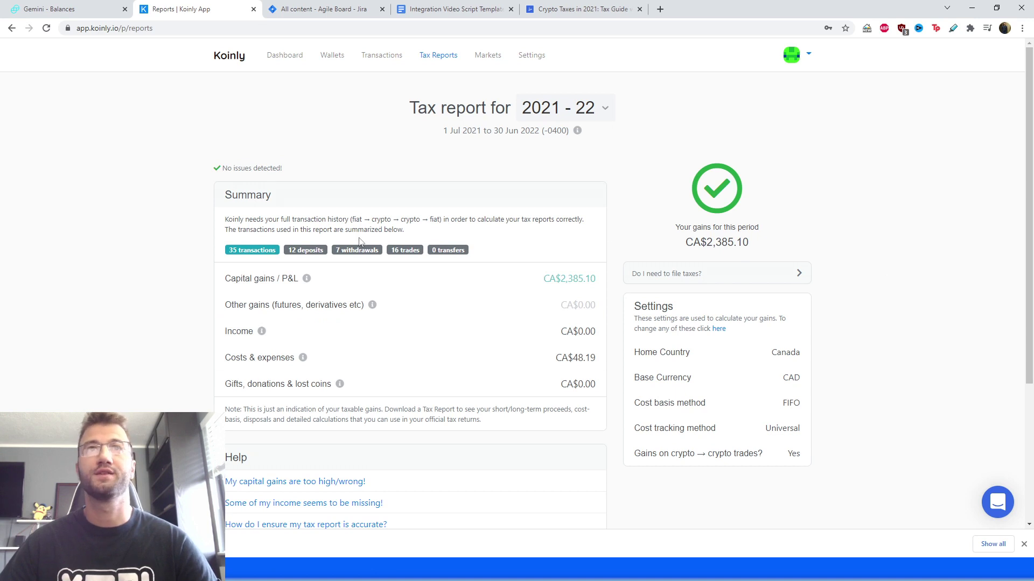
scroll(560, 350, down, 2)
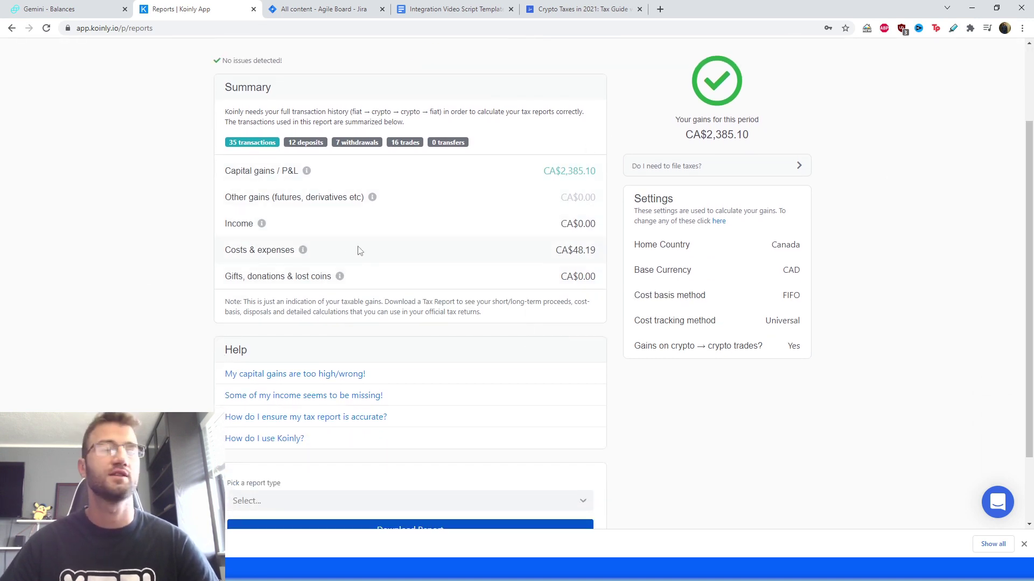
scroll(357, 251, down, 1)
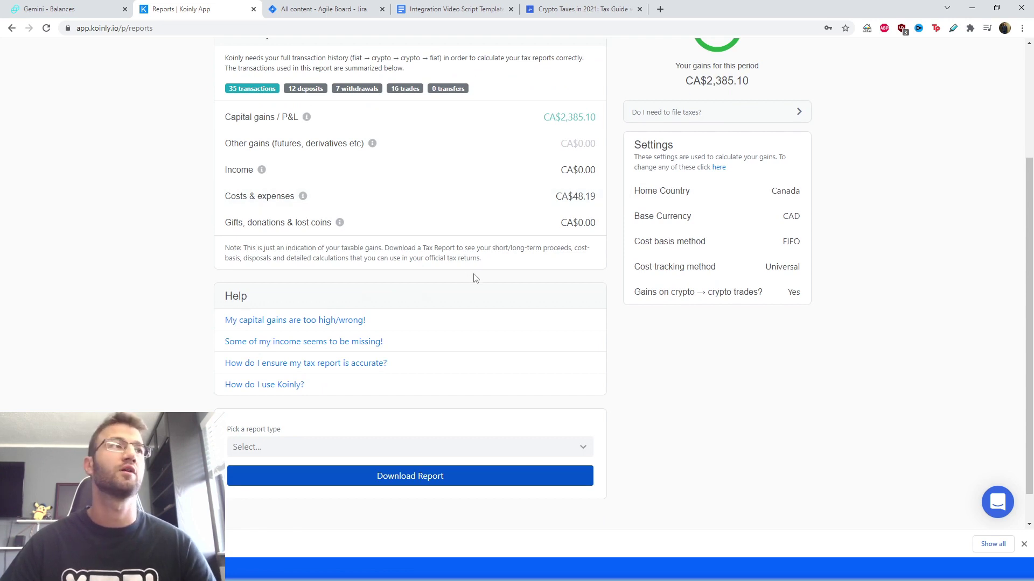
key(ctrl+minus)
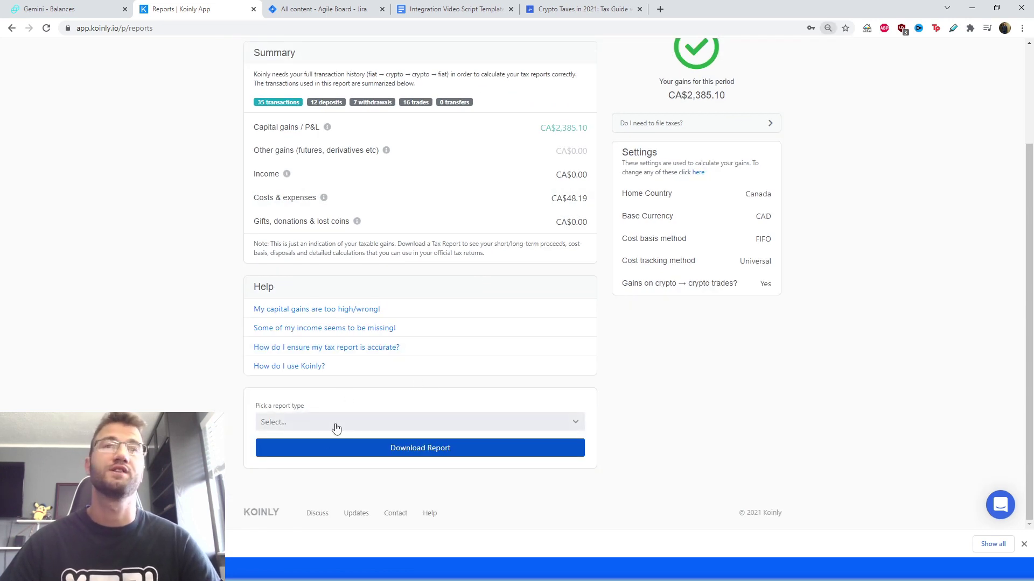
click(334, 425)
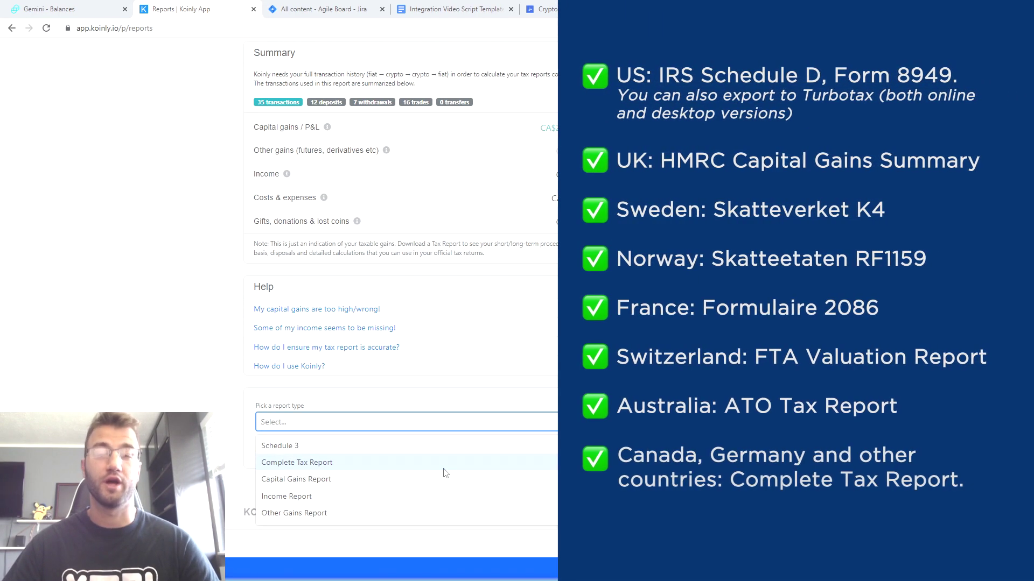
Dismiss the report-type list without selecting any report
click(404, 409)
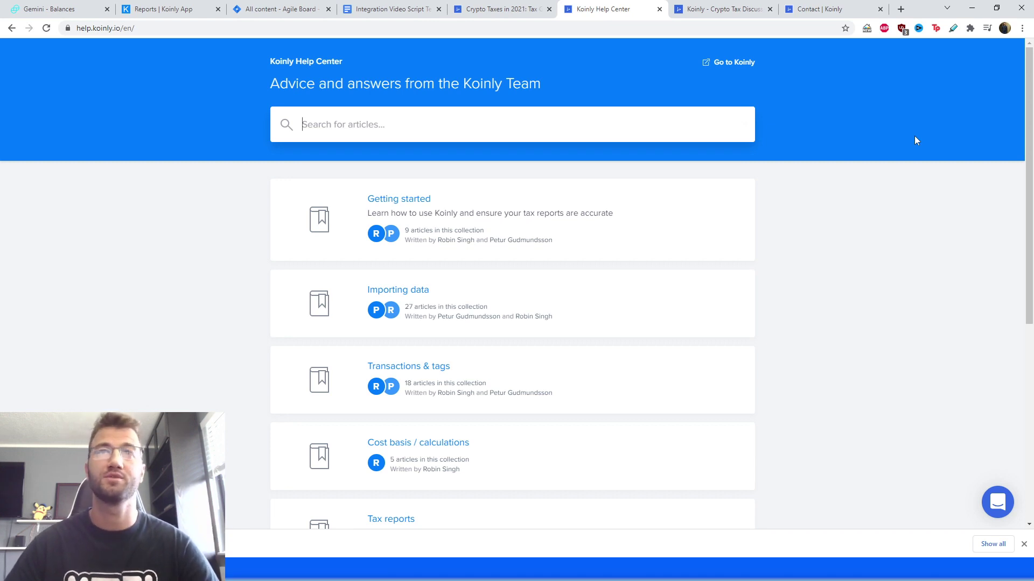
Browse down the Help Center article collections, then bring up the Koinly Discuss forum
scroll(754, 259, down, 1)
scroll(738, 282, down, 1)
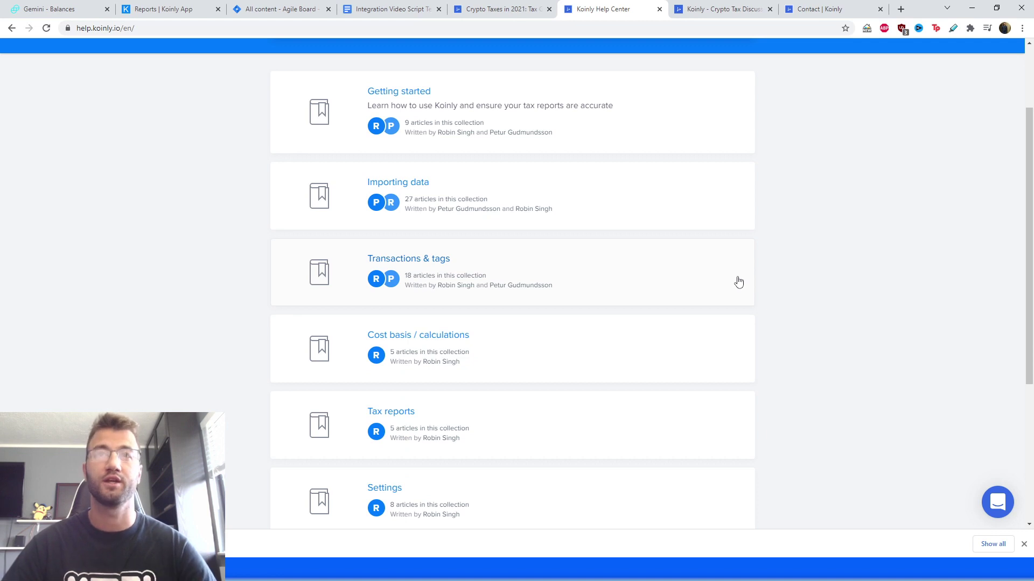
click(721, 8)
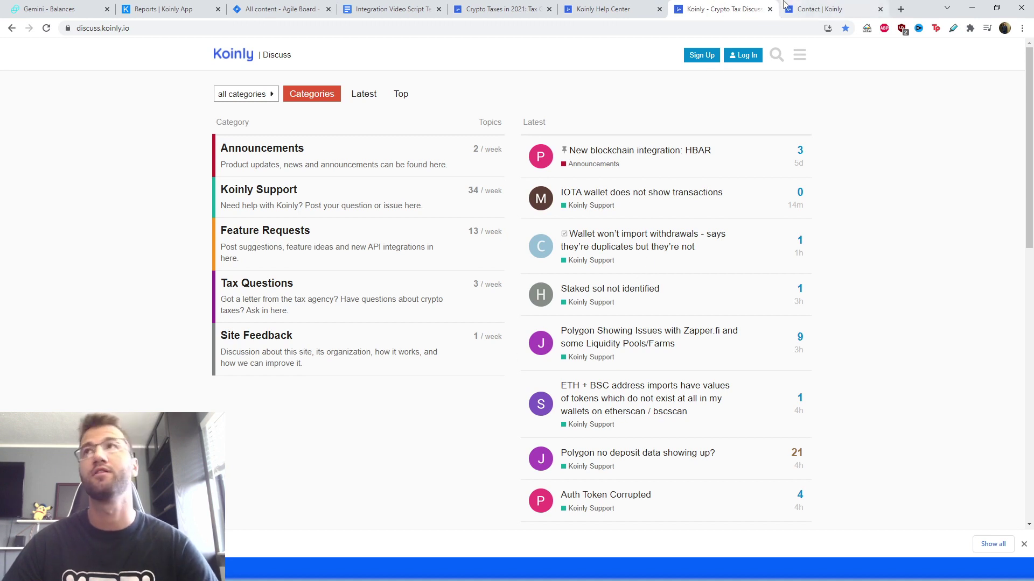
Bring up the 'Contact | Koinly' page with its chat option and support e-mail
click(819, 8)
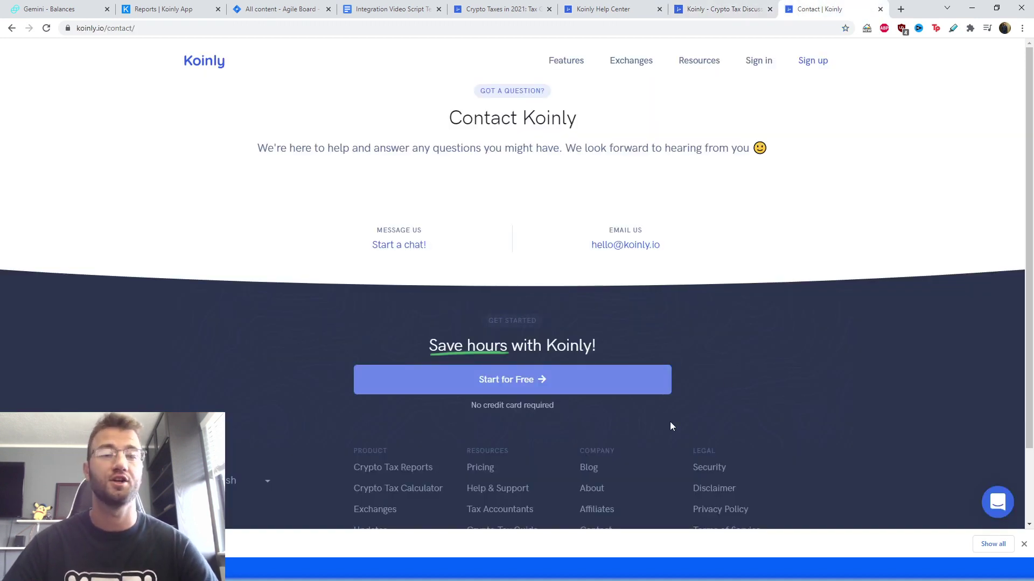